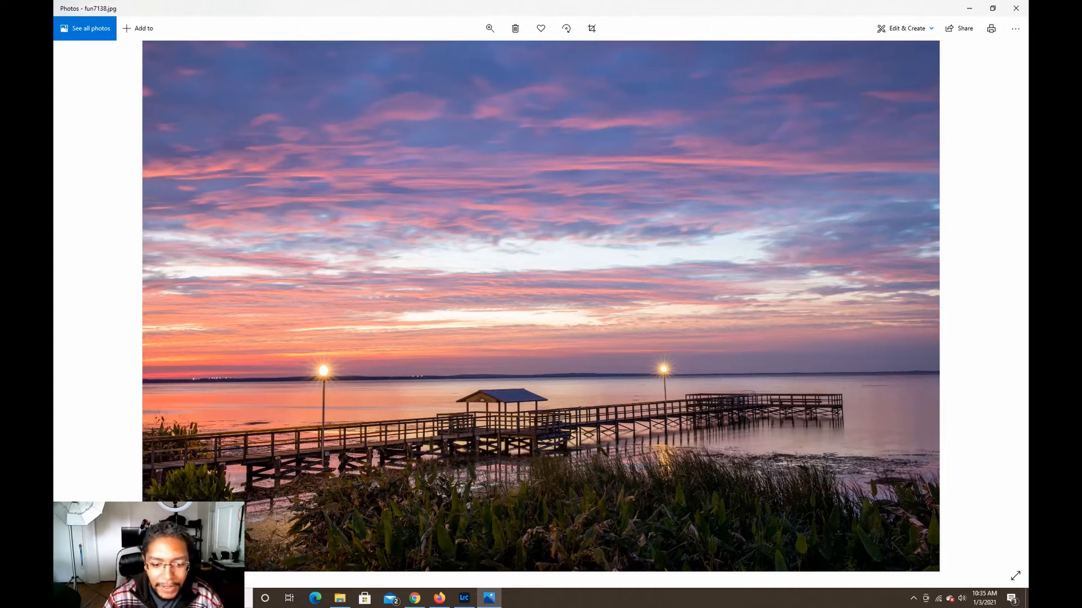
Switch to Lightroom Classic and compare the bracketed exposures of the lakeside Christmas tree, from 863A2906 through 863A2909.
{"action": "mouse_move", "coordinate": [464, 600]}
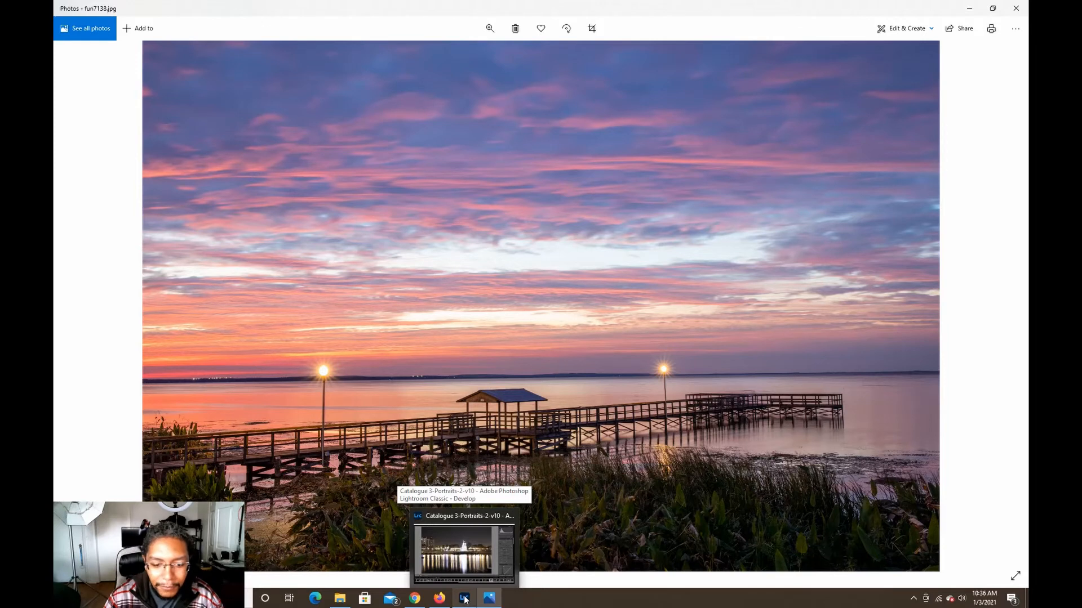
{"action": "left_click", "coordinate": [464, 599]}
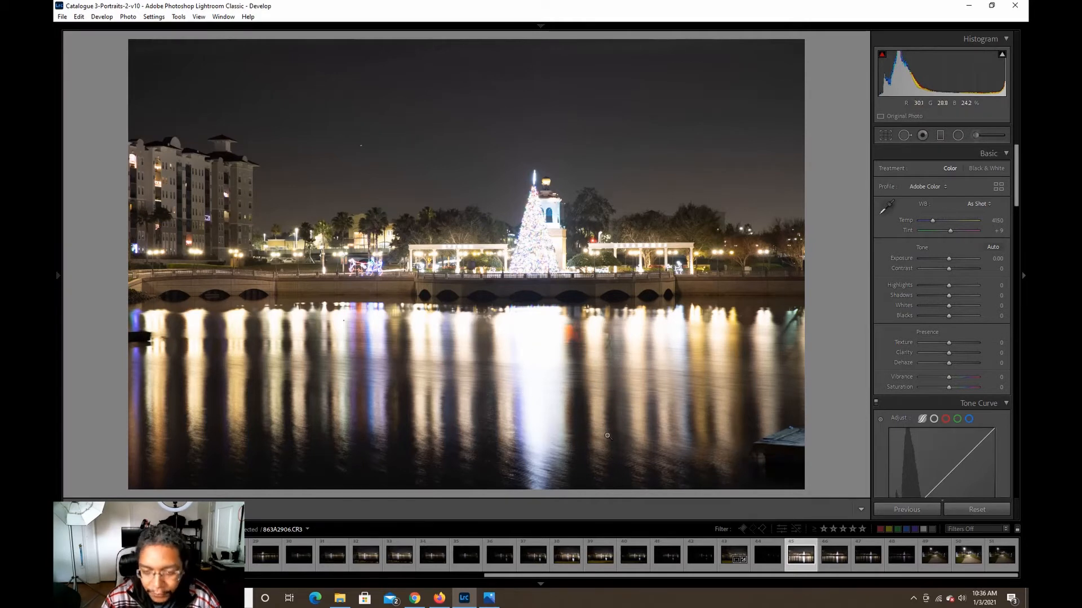
{"action": "key", "text": "Right"}
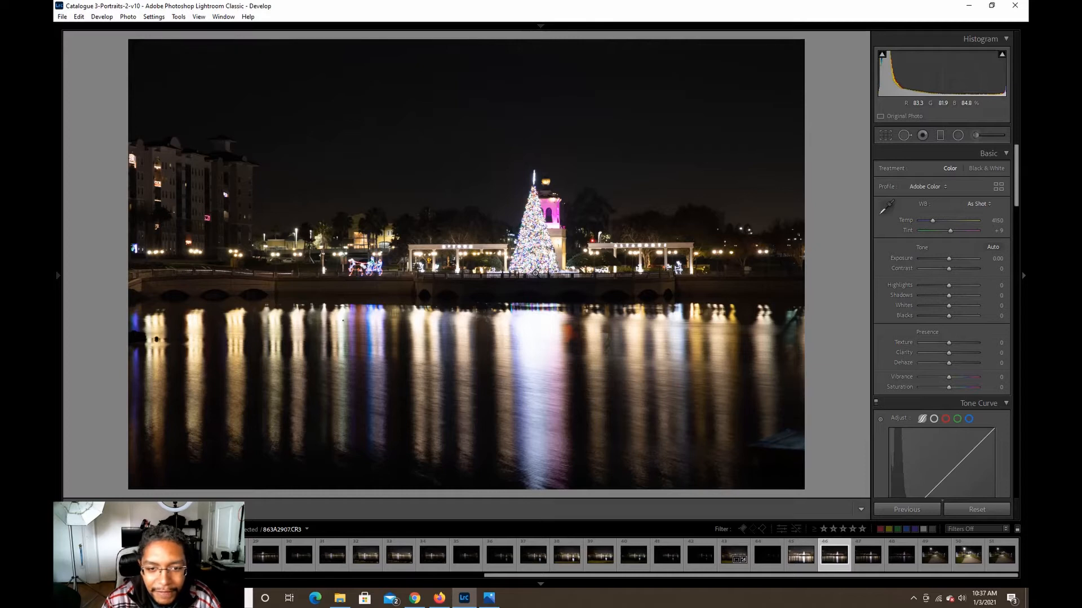
{"action": "key", "text": "Right"}
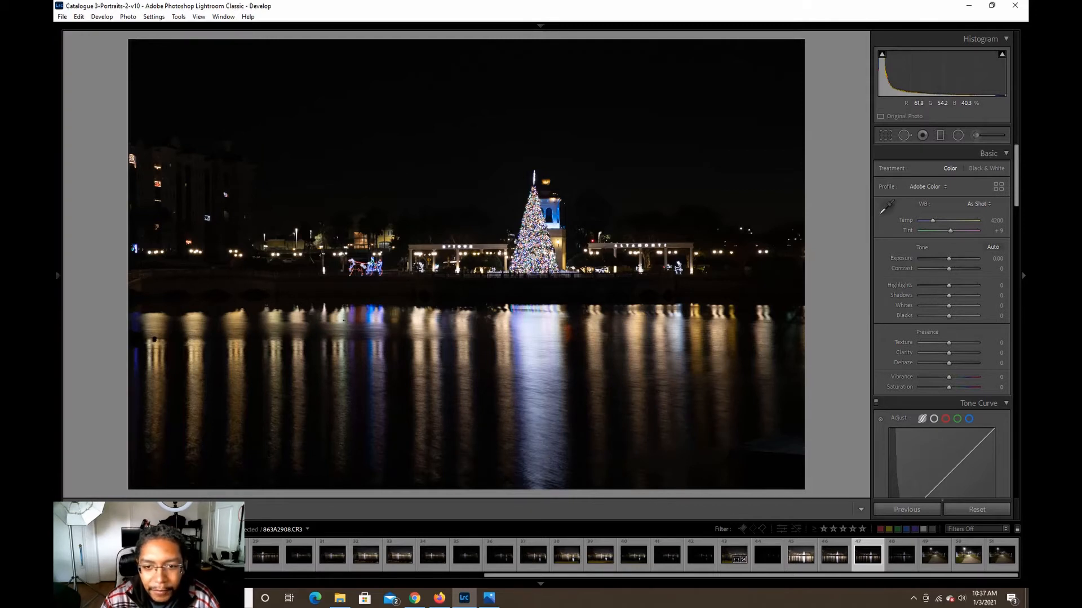
{"action": "key", "text": "Right"}
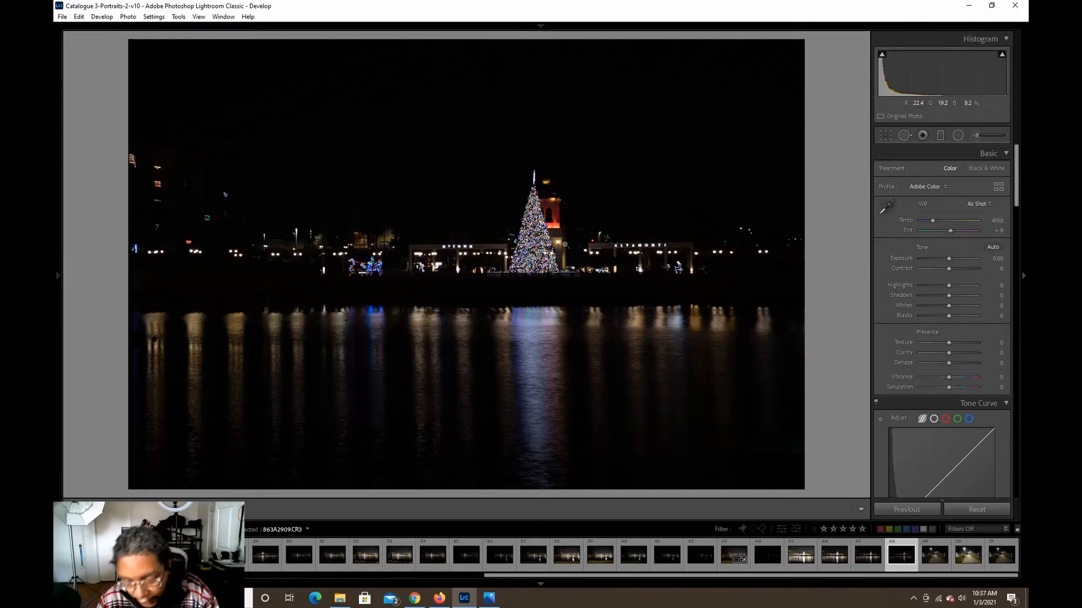
Merge the four Christmas tree exposures to HDR with Auto Align, Auto Settings and Medium deghosting, and open the merged photo.
{"action": "left_click", "coordinate": [803, 566], "text": "ctrl"}
{"action": "left_click", "coordinate": [830, 570], "text": "ctrl"}
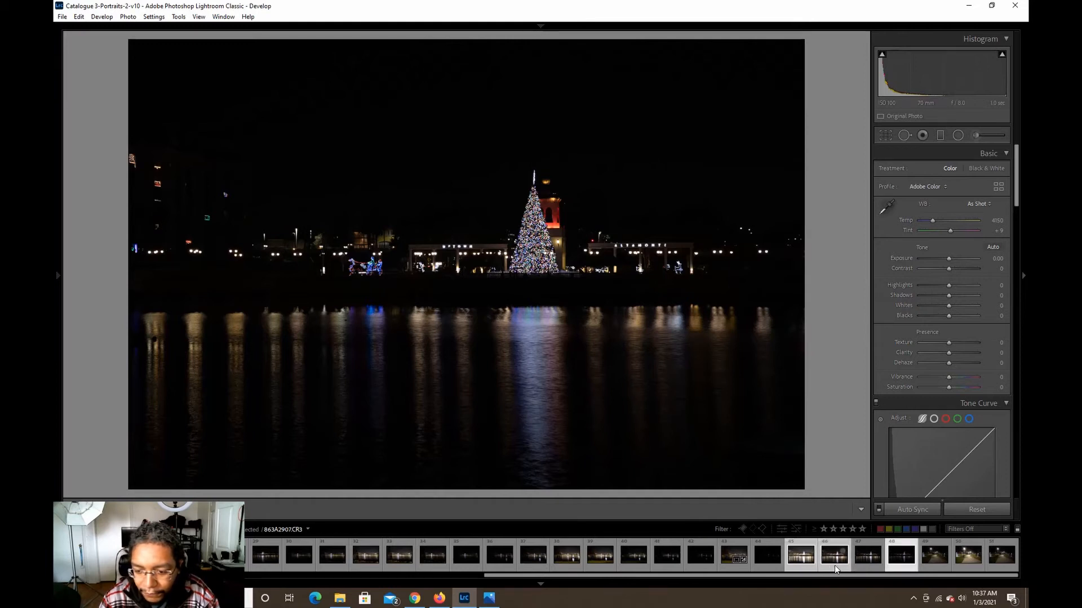
{"action": "left_click", "coordinate": [866, 571], "text": "ctrl"}
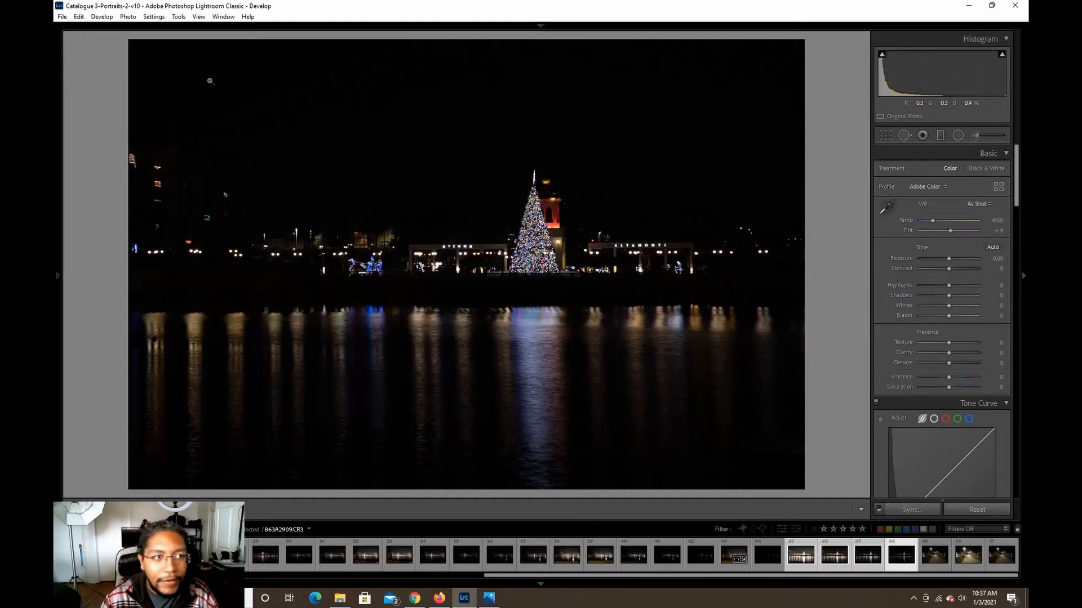
{"action": "left_click", "coordinate": [128, 17]}
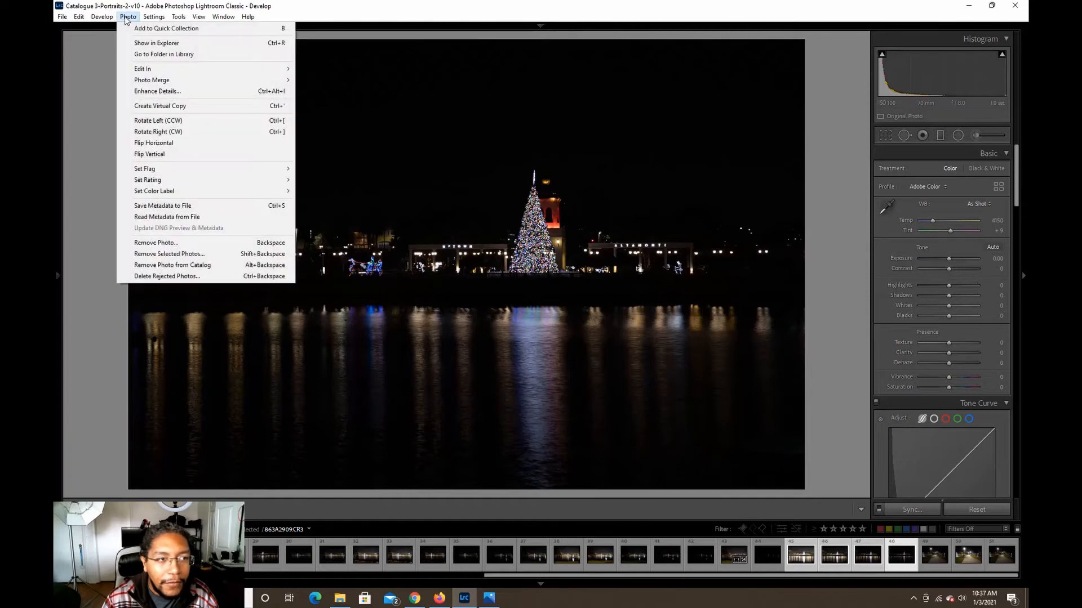
{"action": "mouse_move", "coordinate": [232, 80]}
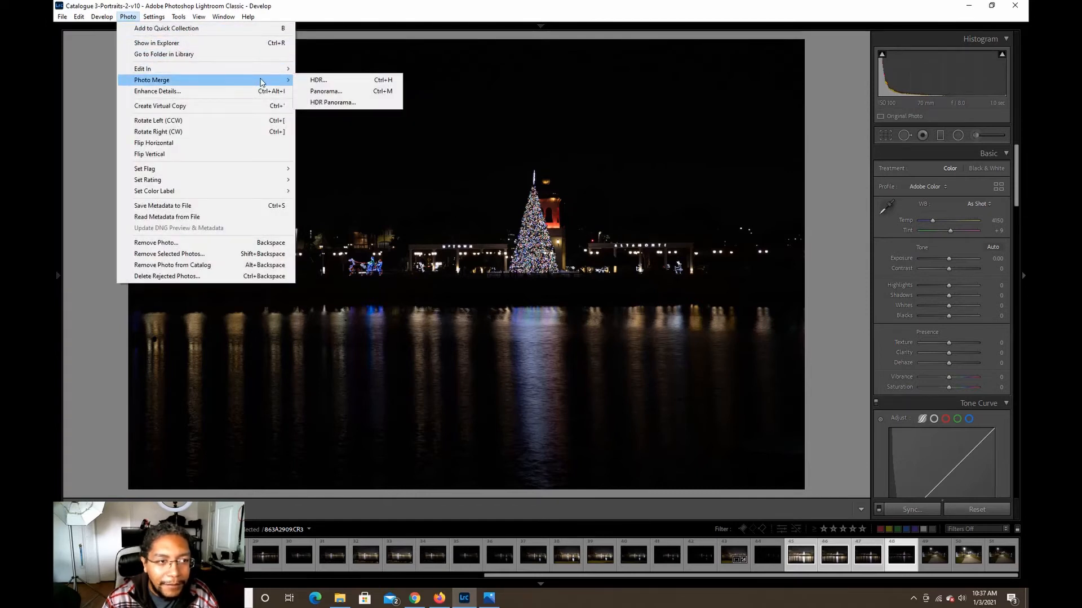
{"action": "left_click", "coordinate": [318, 80]}
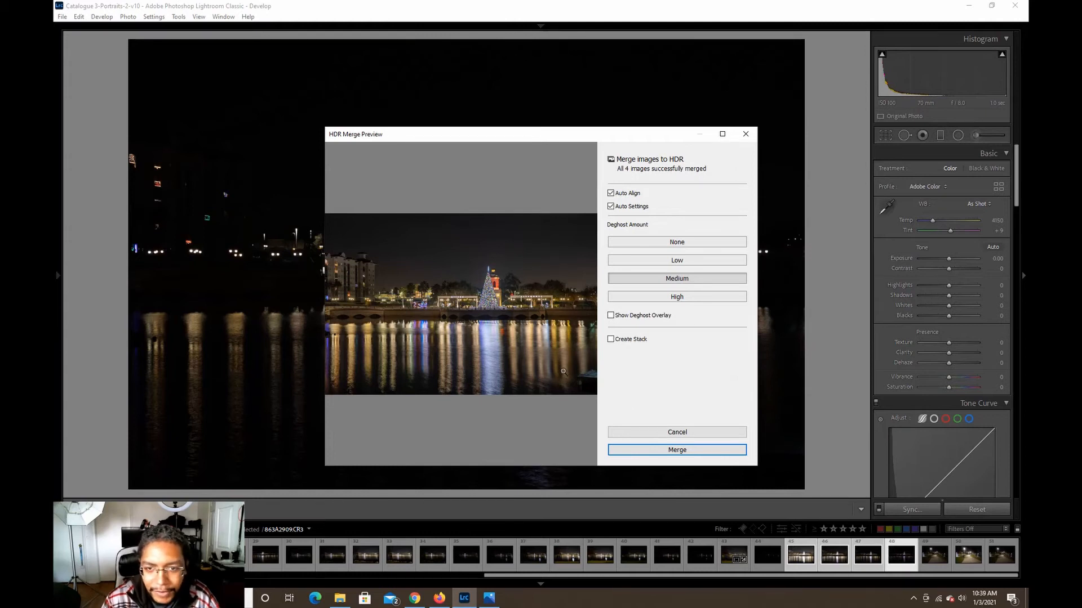
{"action": "left_click", "coordinate": [632, 450]}
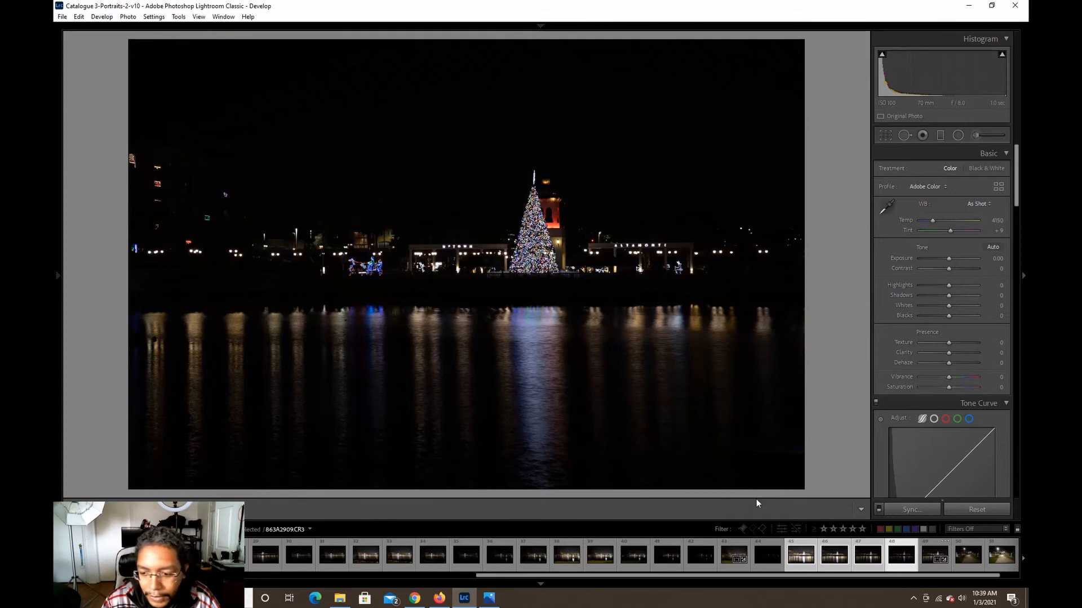
{"action": "left_click", "coordinate": [927, 569]}
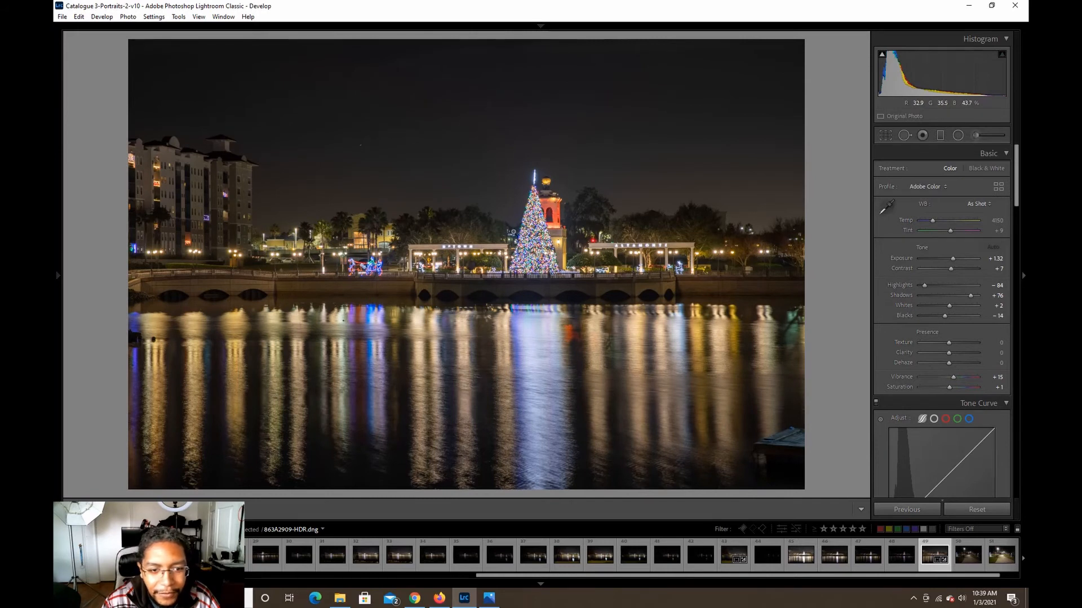
Examine the merged HDR photo close up around the tree, bridge, water reflections and apartment building for detail quality.
{"action": "left_click", "coordinate": [529, 226]}
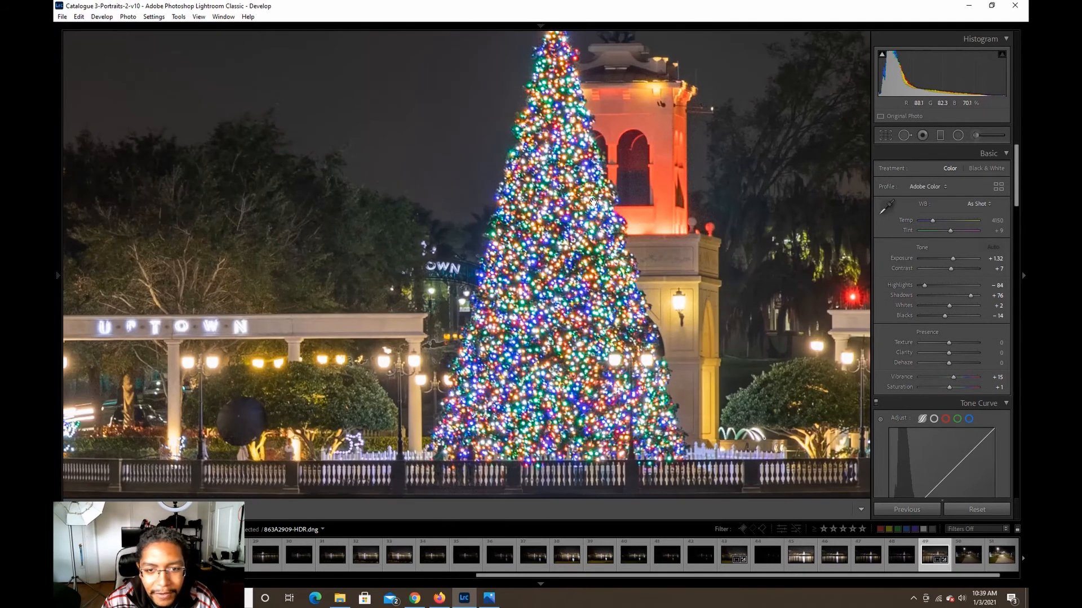
{"action": "left_click_drag", "start_coordinate": [611, 120], "coordinate": [583, 143]}
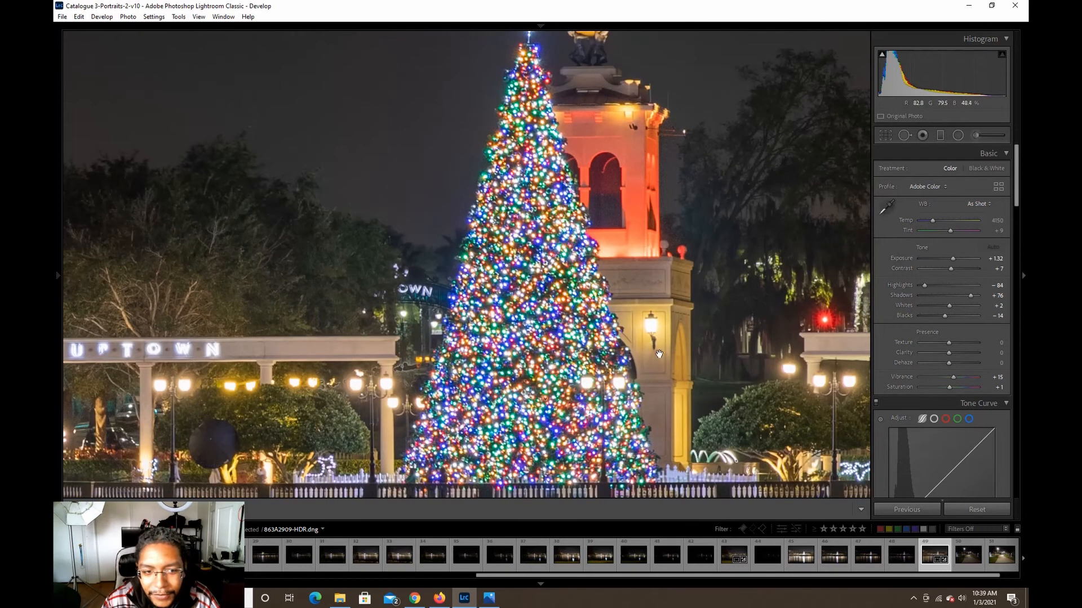
{"action": "left_click_drag", "start_coordinate": [436, 348], "coordinate": [474, 162]}
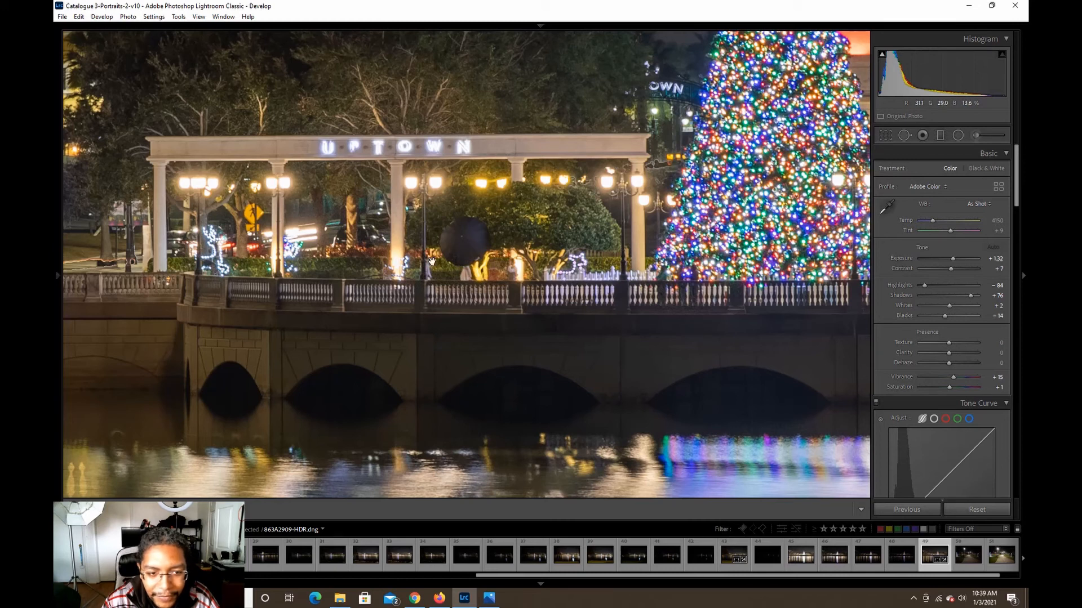
{"action": "left_click_drag", "start_coordinate": [315, 280], "coordinate": [716, 126]}
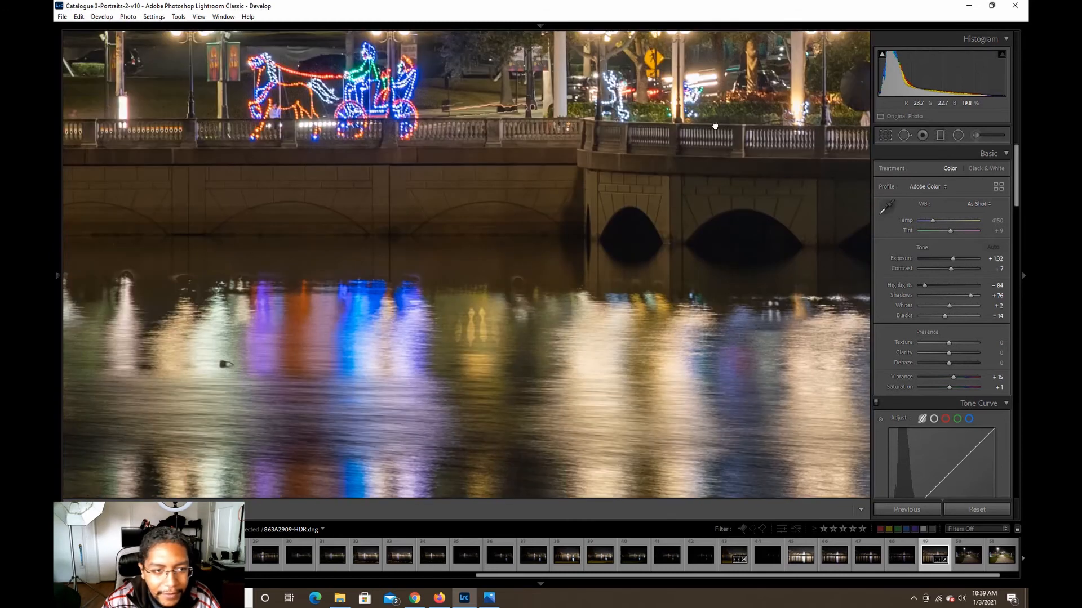
{"action": "left_click_drag", "start_coordinate": [442, 126], "coordinate": [726, 297]}
{"action": "left_click_drag", "start_coordinate": [523, 235], "coordinate": [766, 343]}
{"action": "left_click_drag", "start_coordinate": [236, 70], "coordinate": [398, 198]}
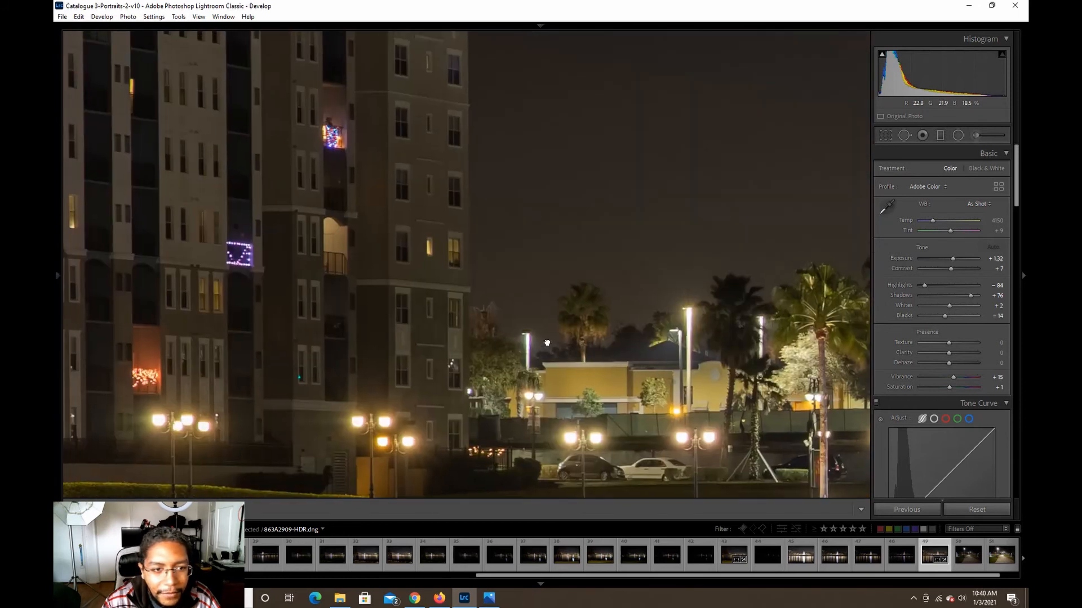
{"action": "left_click", "coordinate": [397, 197]}
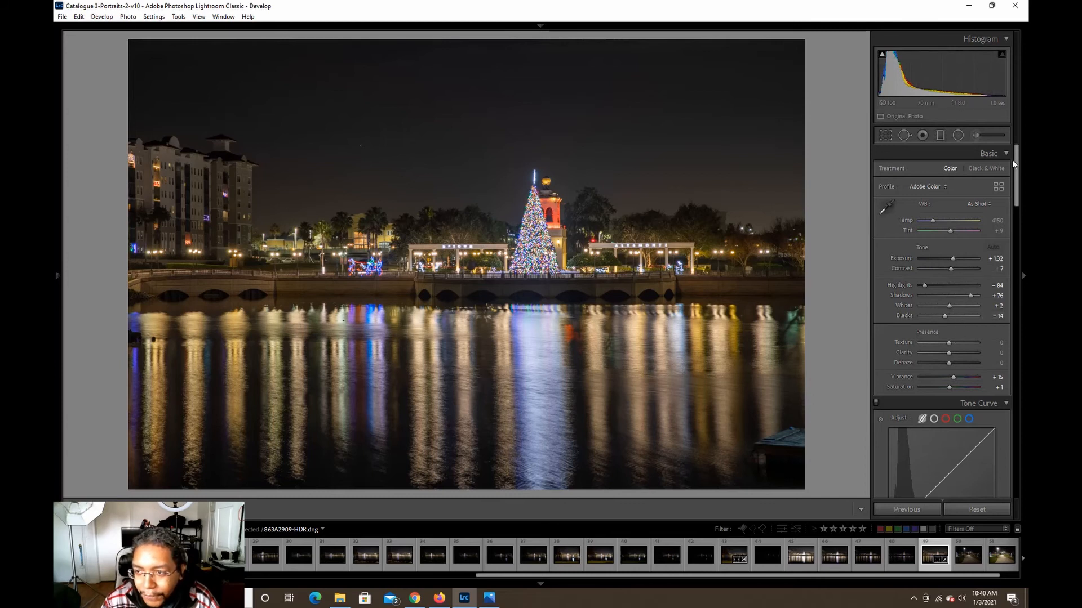
Set the HDR photo's sharpening amount to 68 and radius to 1.2, and check the tree and tower close up.
{"action": "left_click_drag", "start_coordinate": [1018, 167], "coordinate": [1017, 336]}
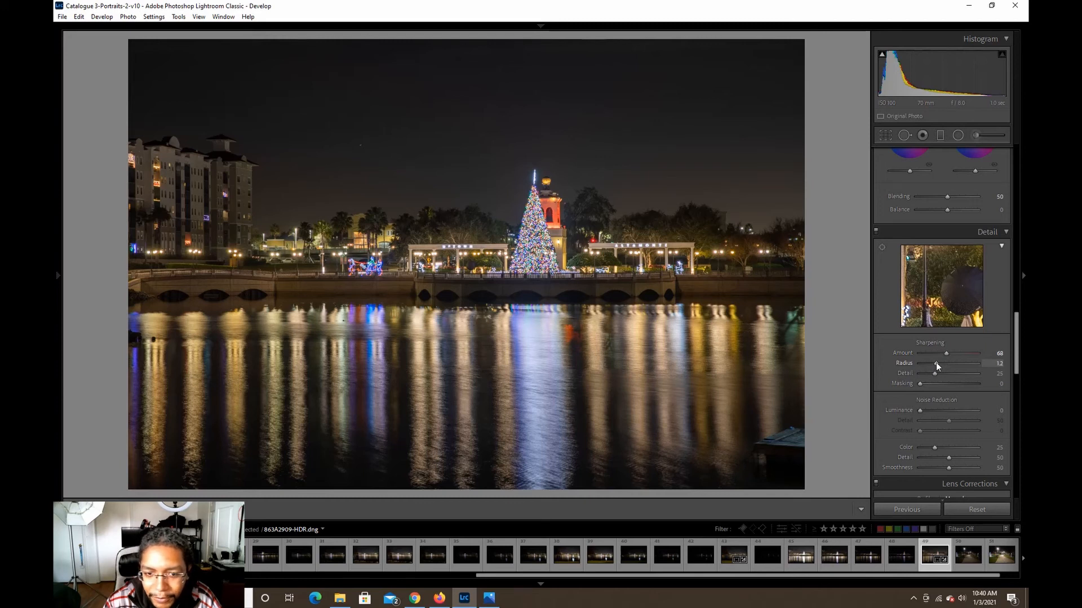
{"action": "left_click", "coordinate": [411, 208]}
{"action": "left_click_drag", "start_coordinate": [602, 259], "coordinate": [292, 228]}
{"action": "left_click_drag", "start_coordinate": [481, 238], "coordinate": [259, 221]}
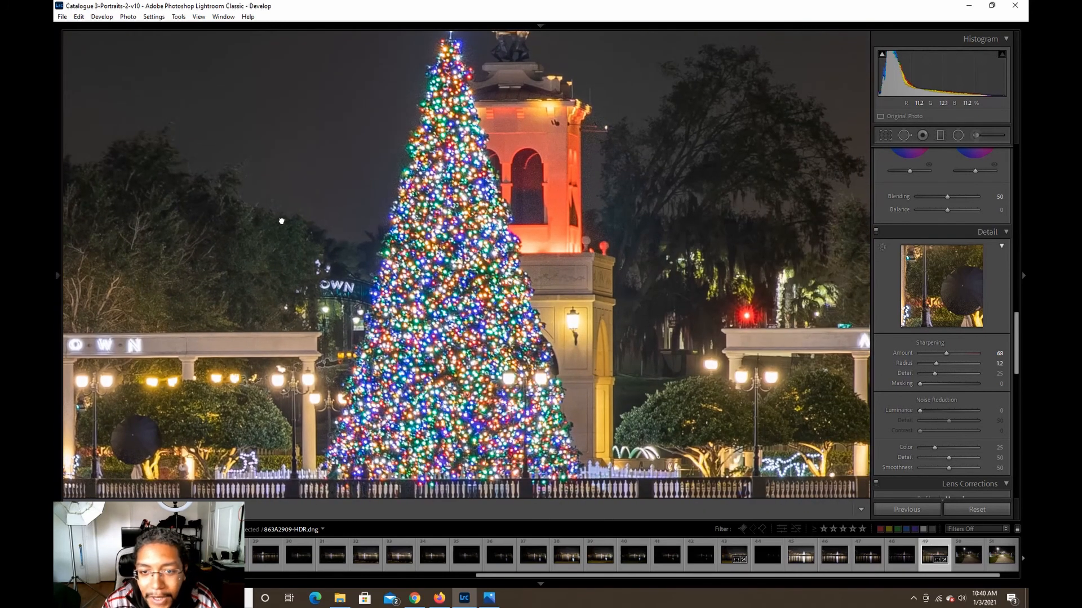
{"action": "left_click_drag", "start_coordinate": [538, 238], "coordinate": [523, 242]}
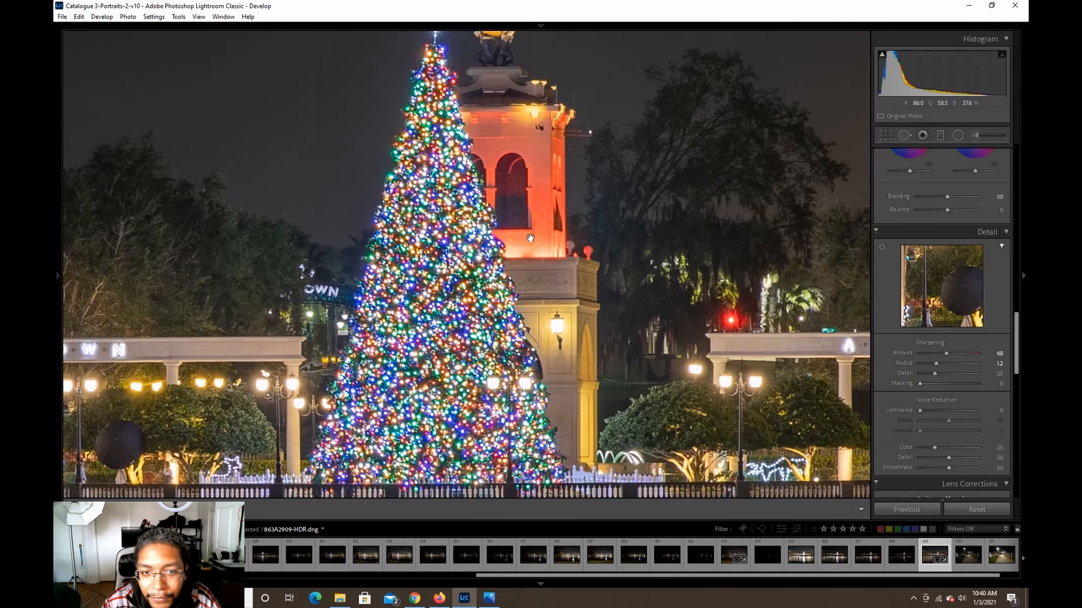
{"action": "left_click", "coordinate": [530, 238]}
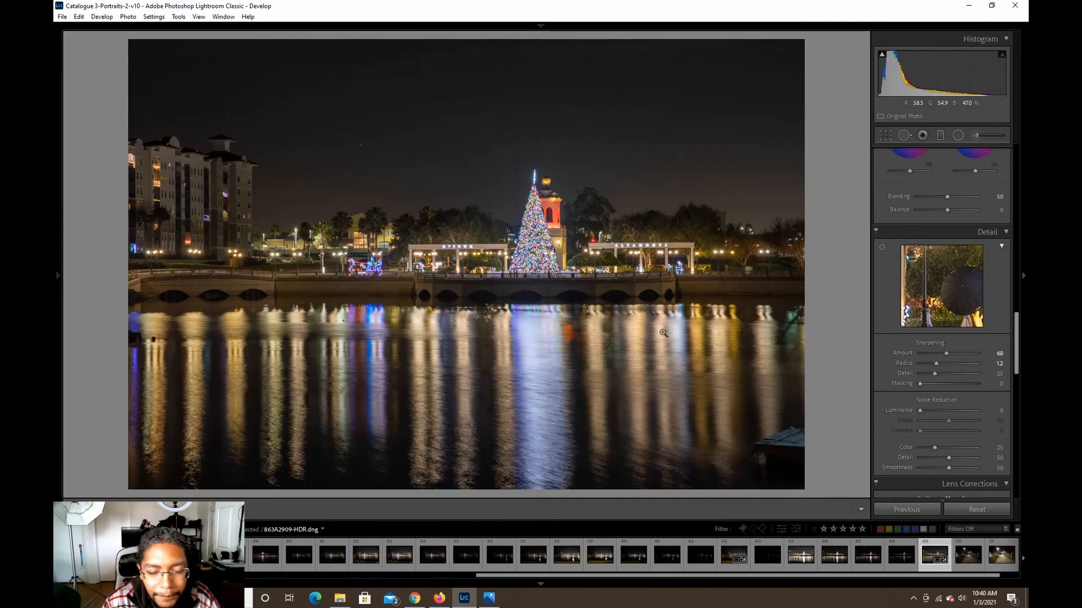
Straighten the HDR photo to an angle of 0.27 and crop away a strip of water below and a narrow strip along the left edge.
{"action": "left_click", "coordinate": [884, 136]}
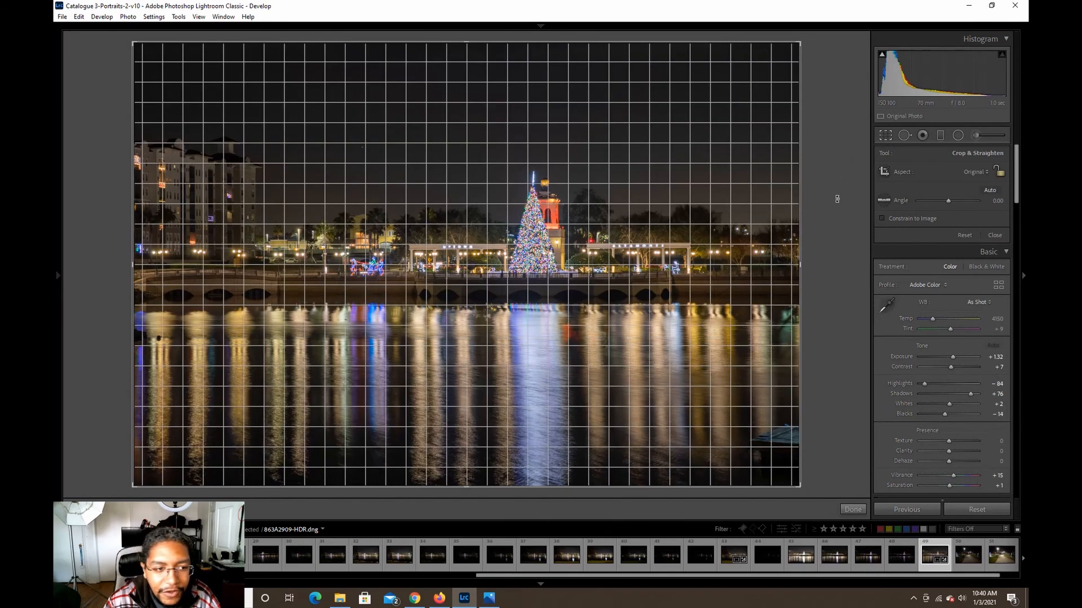
{"action": "left_click_drag", "start_coordinate": [837, 199], "coordinate": [838, 201]}
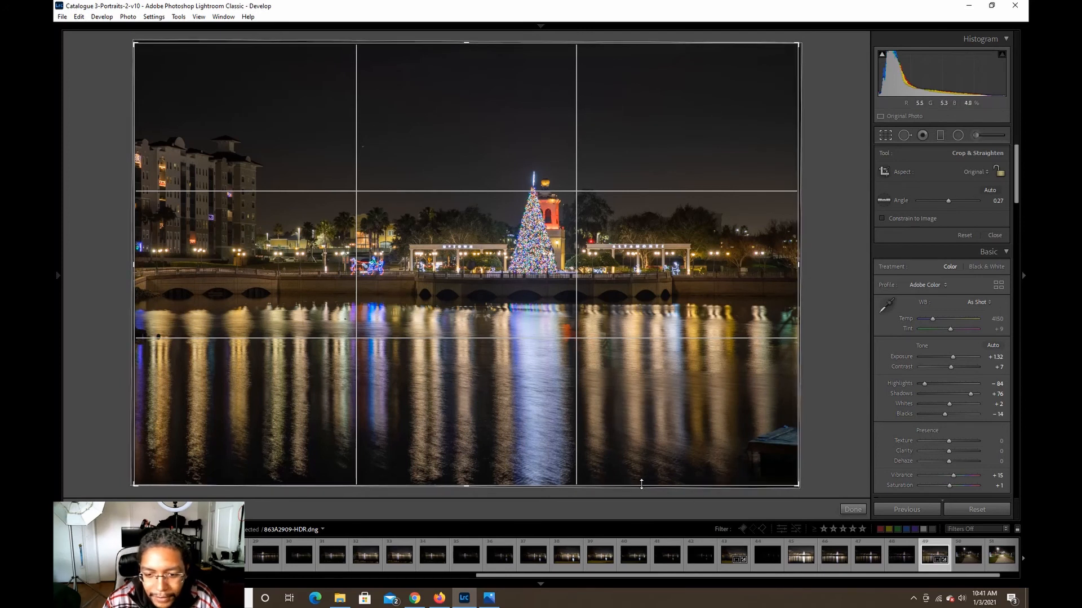
{"action": "left_click_drag", "start_coordinate": [641, 483], "coordinate": [634, 451]}
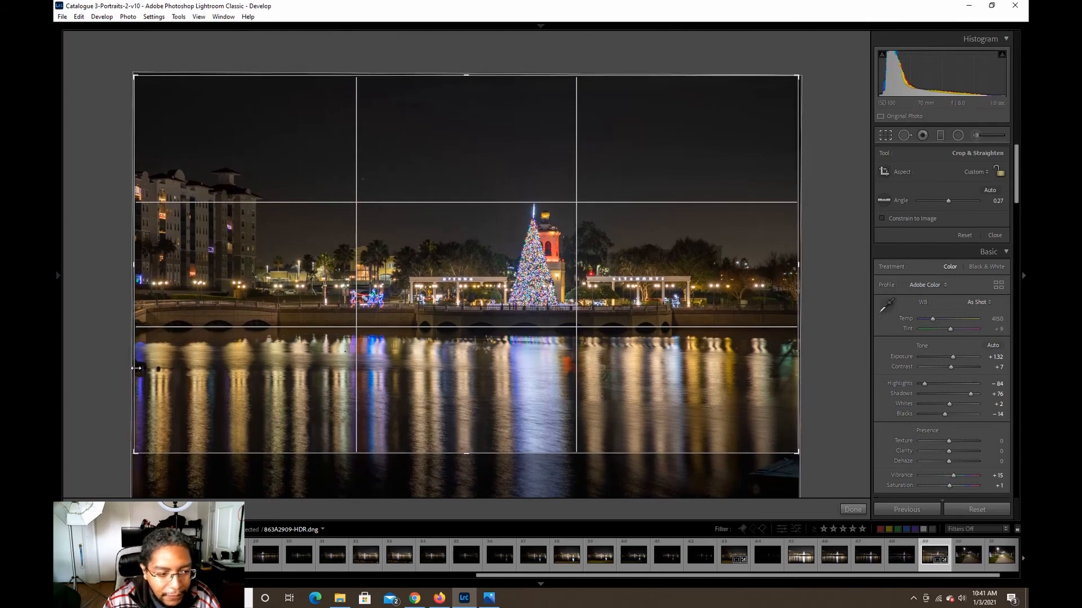
{"action": "left_click_drag", "start_coordinate": [136, 367], "coordinate": [152, 368]}
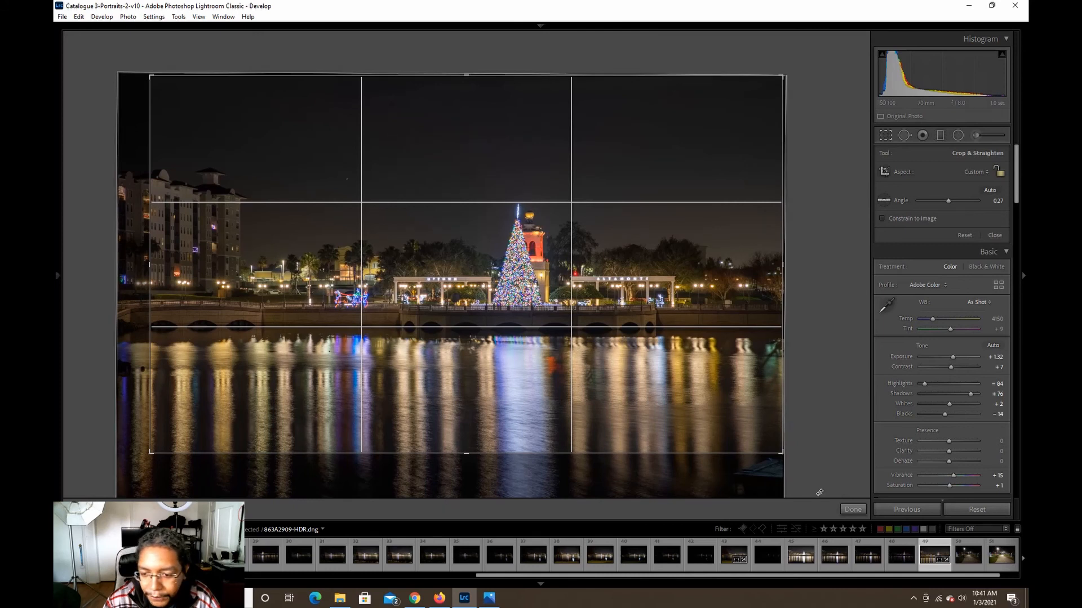
{"action": "left_click", "coordinate": [853, 510]}
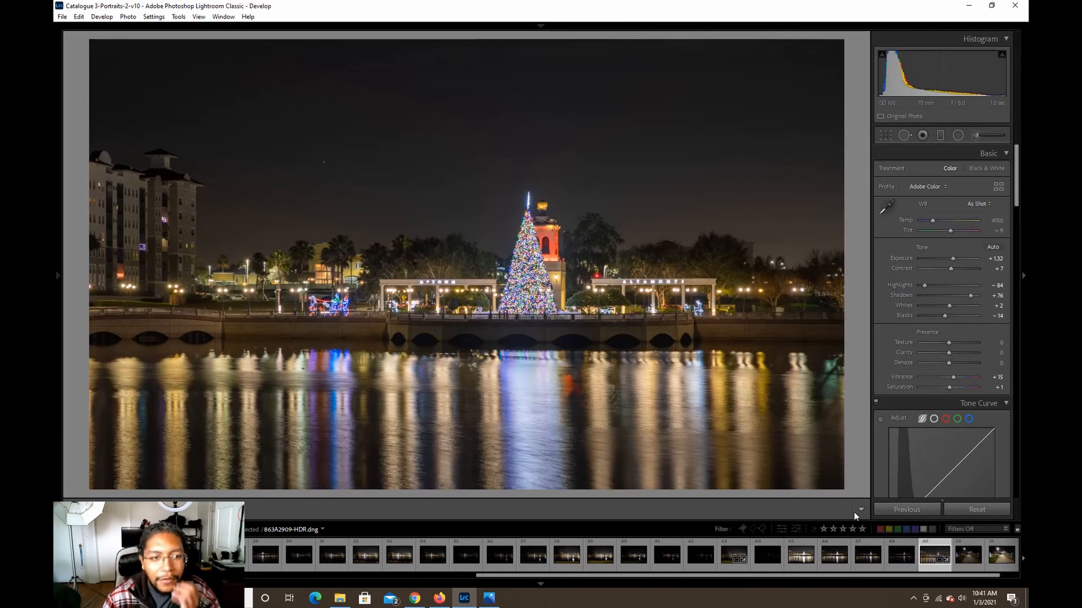